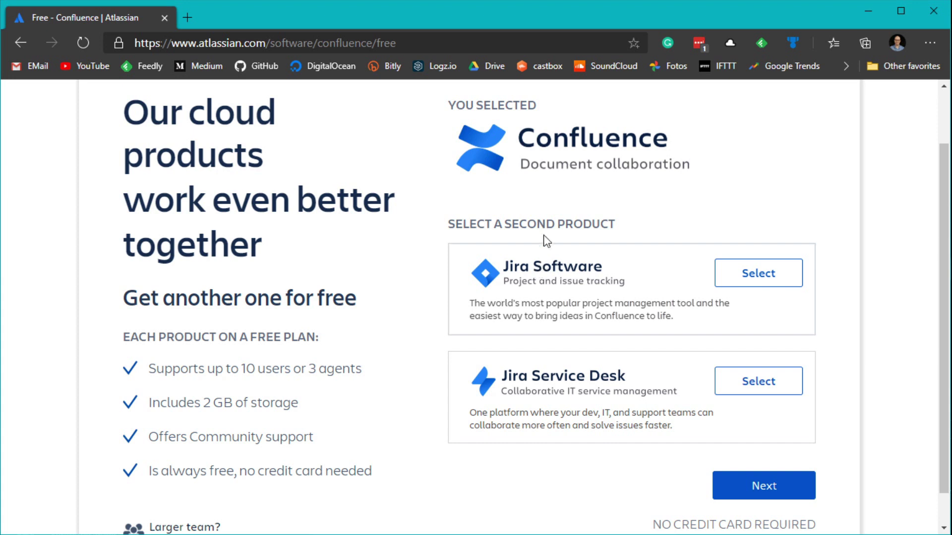
# - Review the free plan's user limit, storage allowance, Community support and no-credit-card terms on the Confluence offer page
pyautogui.scroll(-1, 545, 260)
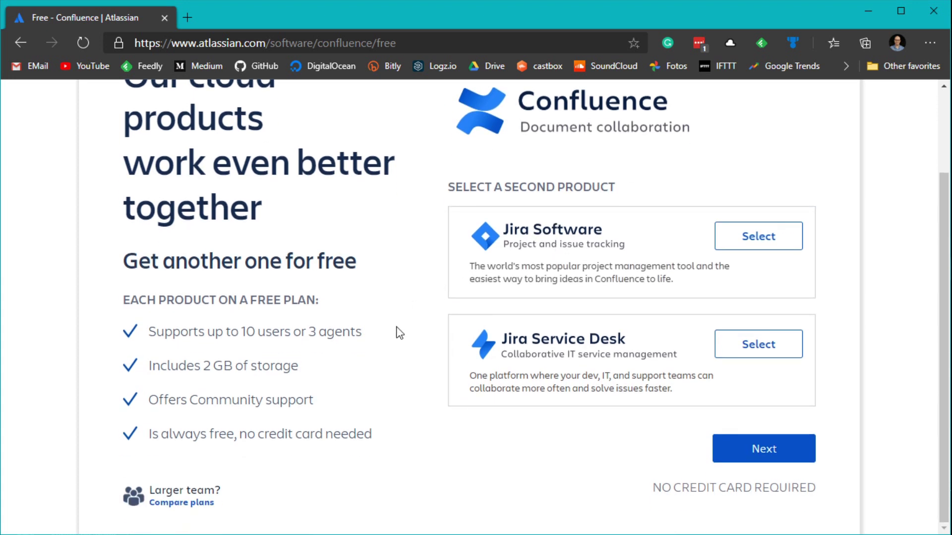
pyautogui.moveTo(151, 331); pyautogui.dragTo(251, 324)
pyautogui.click(252, 325)
pyautogui.moveTo(204, 367); pyautogui.dragTo(231, 367)
pyautogui.click(229, 367)
pyautogui.moveTo(171, 405); pyautogui.dragTo(273, 399)
pyautogui.click(270, 398)
pyautogui.moveTo(151, 435); pyautogui.dragTo(219, 433)
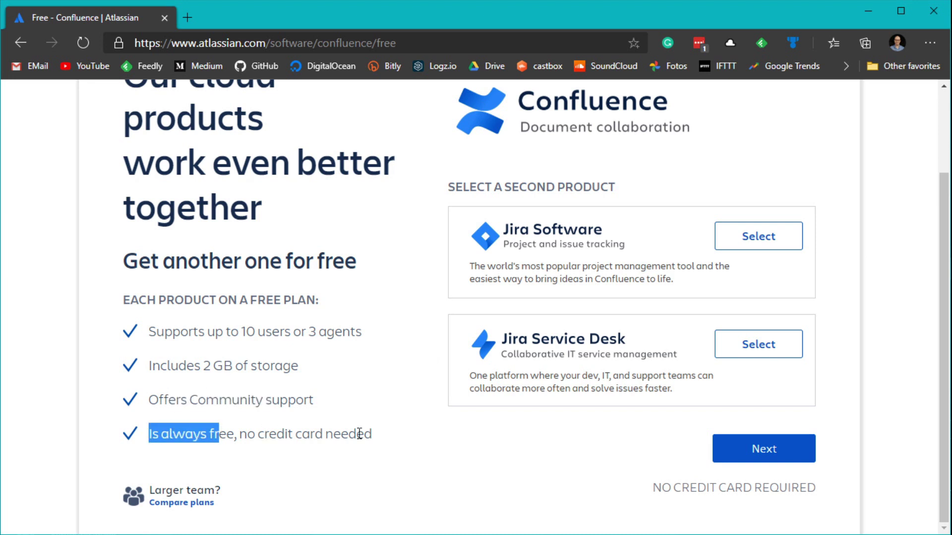
pyautogui.click(362, 453)
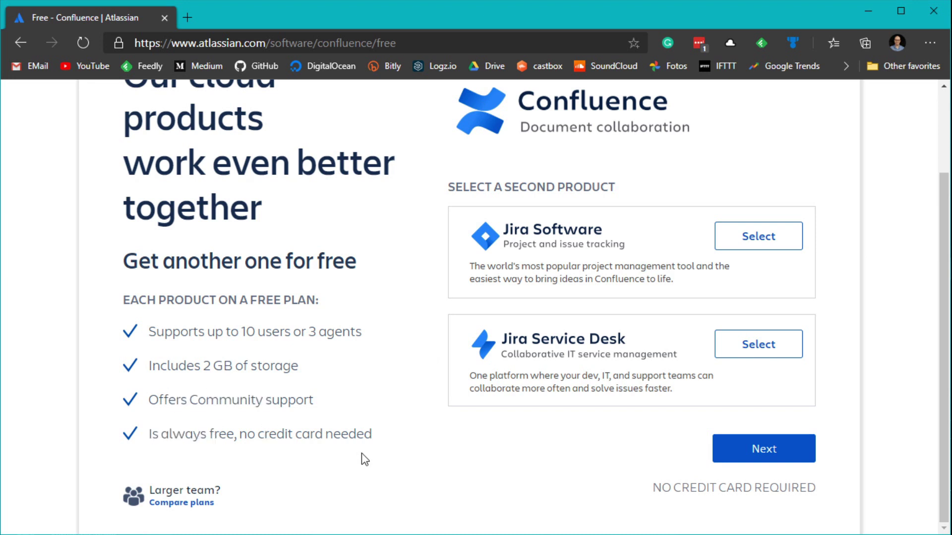
# - Continue with Confluence Cloud Free without a second product and choose to sign up with email
pyautogui.click(764, 451)
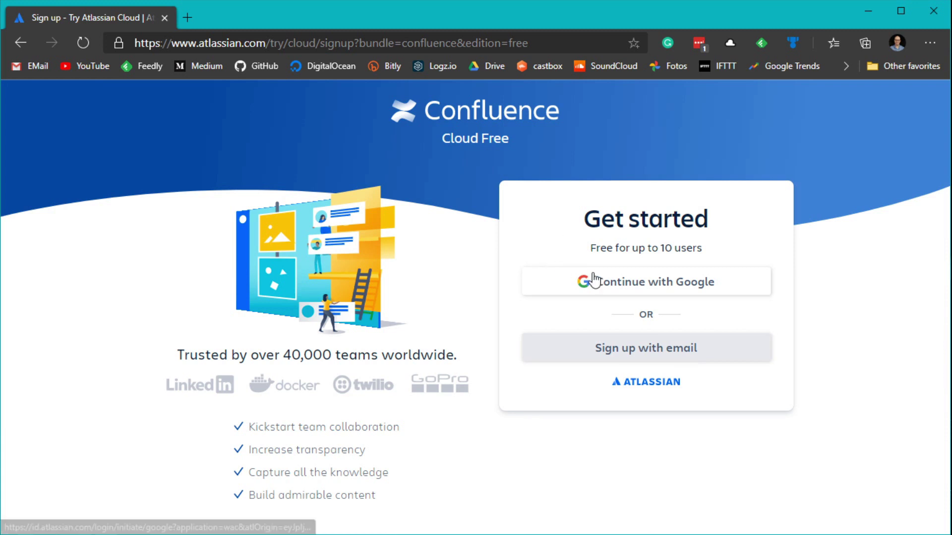
pyautogui.click(571, 356)
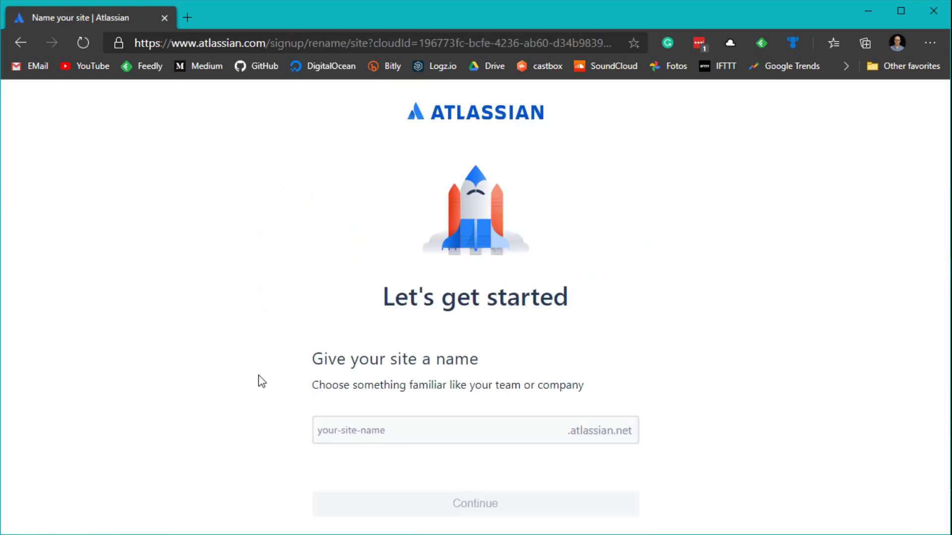
# - Name the new Atlassian site "thedigitallife" and continue the setup
pyautogui.click(504, 421)
pyautogui.write('thedigitallife')
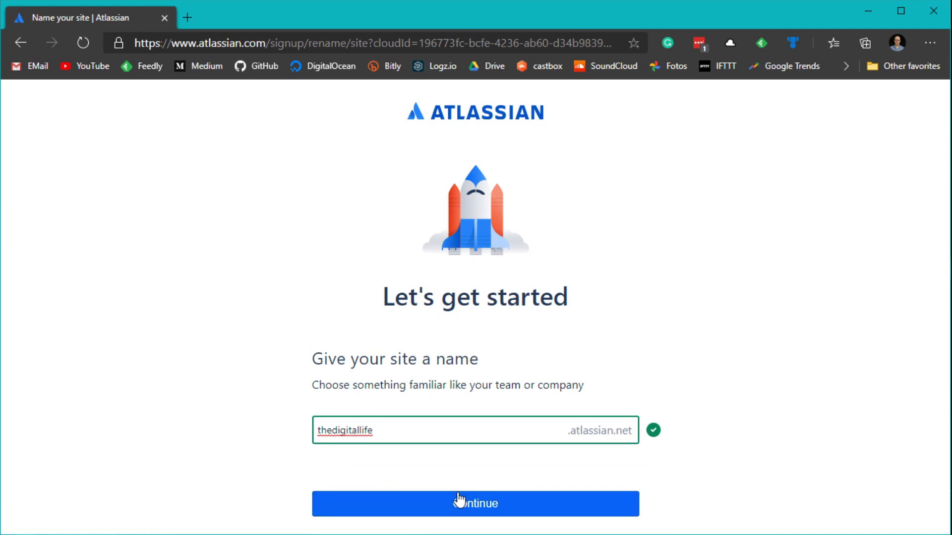
pyautogui.click(456, 498)
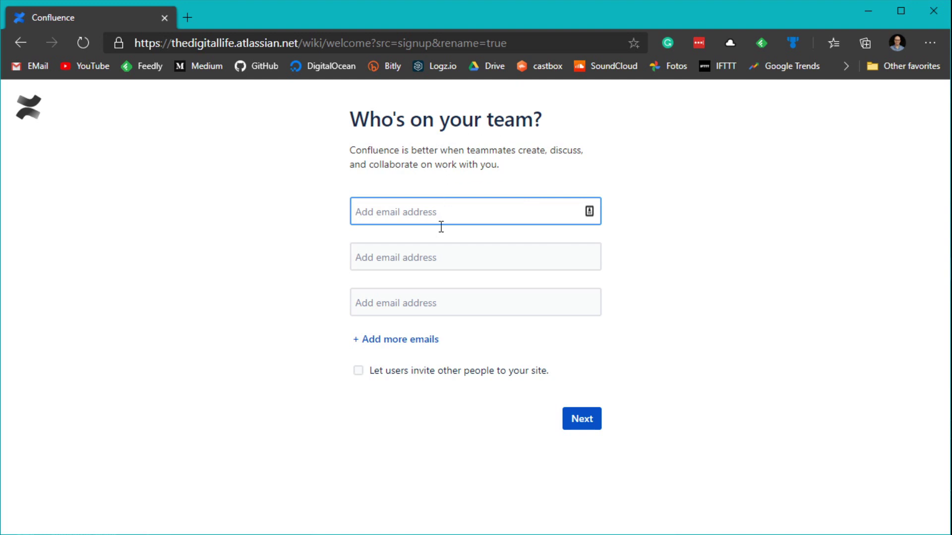
# - Skip inviting teammates and create a first space named "certifications"
pyautogui.click(585, 425)
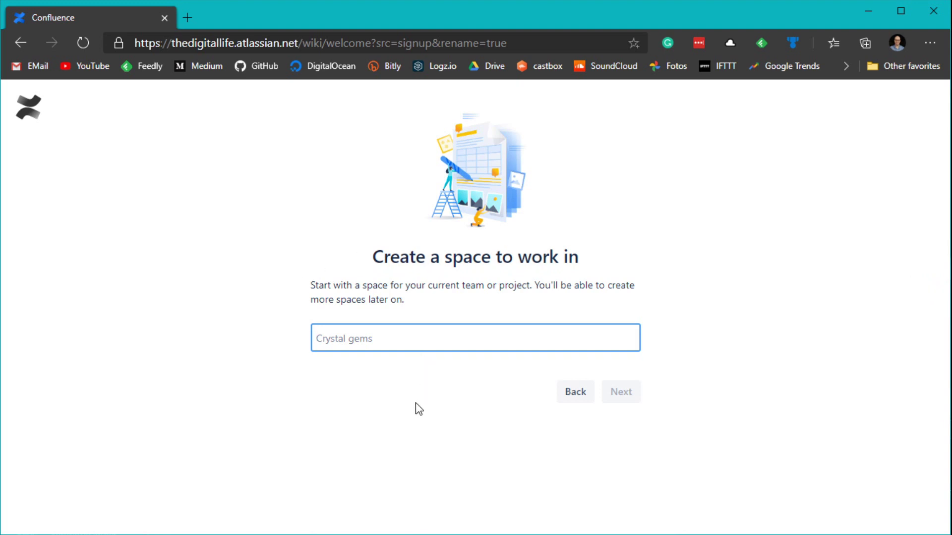
pyautogui.write('certif')
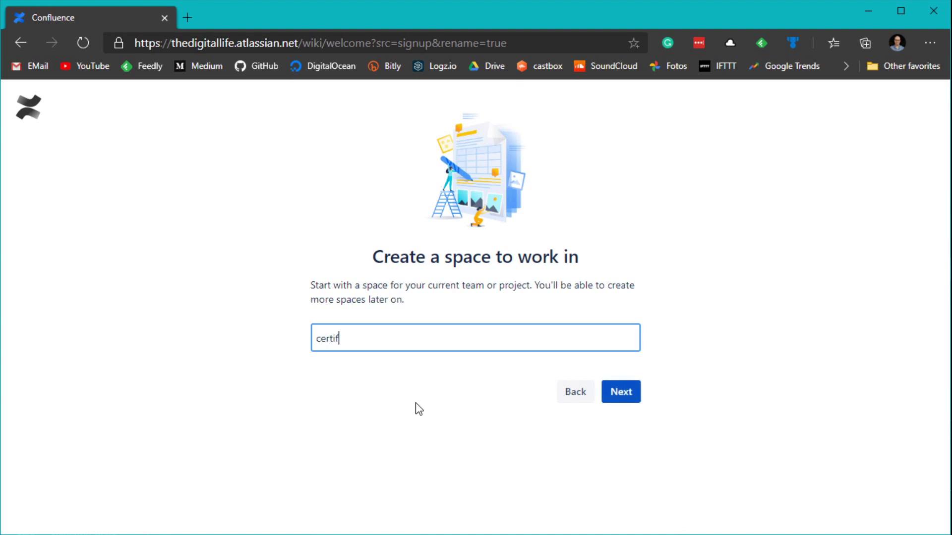
pyautogui.write('ications')
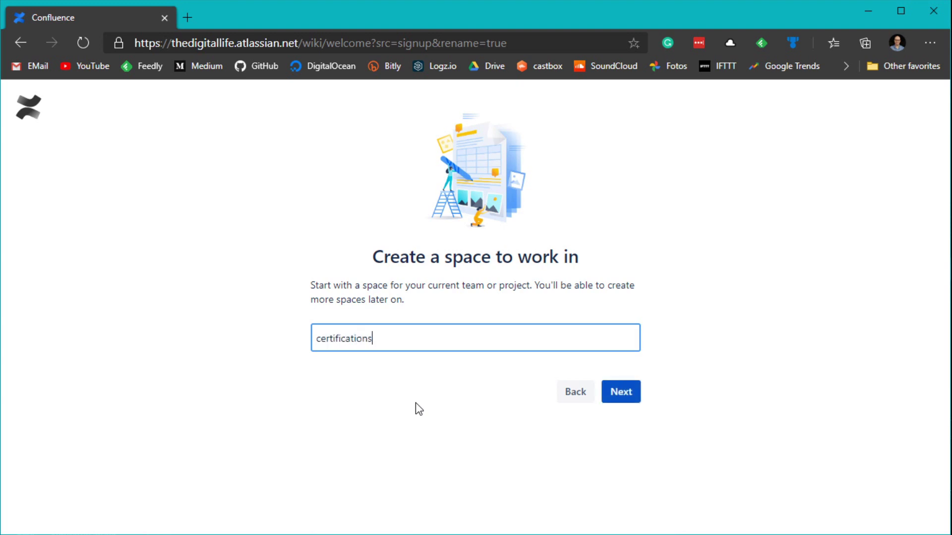
pyautogui.click(622, 404)
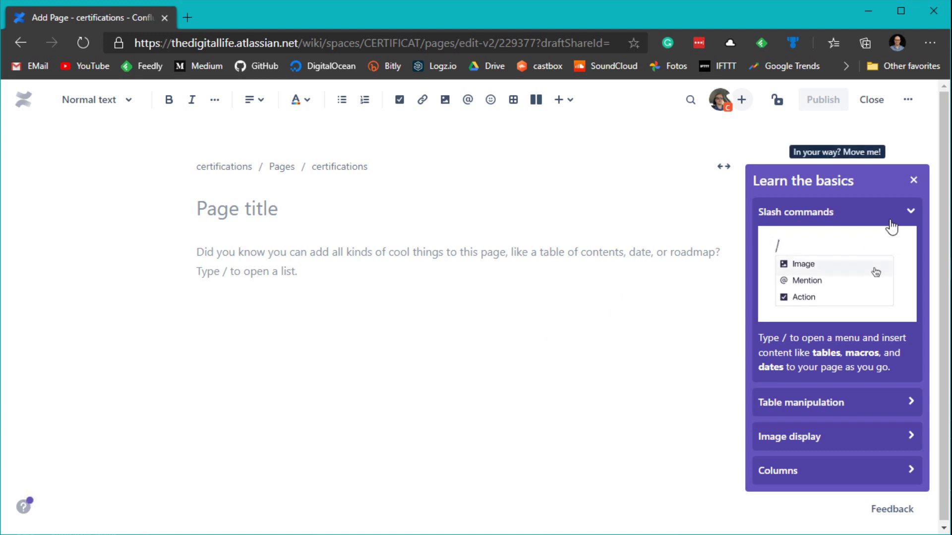
# - Dismiss the editor tutorial and its refresher hint, and title the new page "learning path"
pyautogui.click(914, 181)
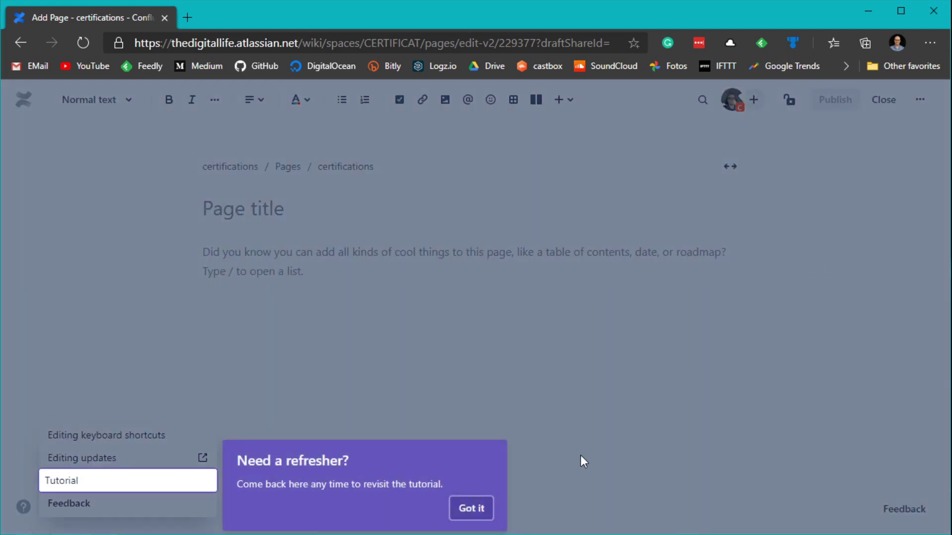
pyautogui.click(471, 510)
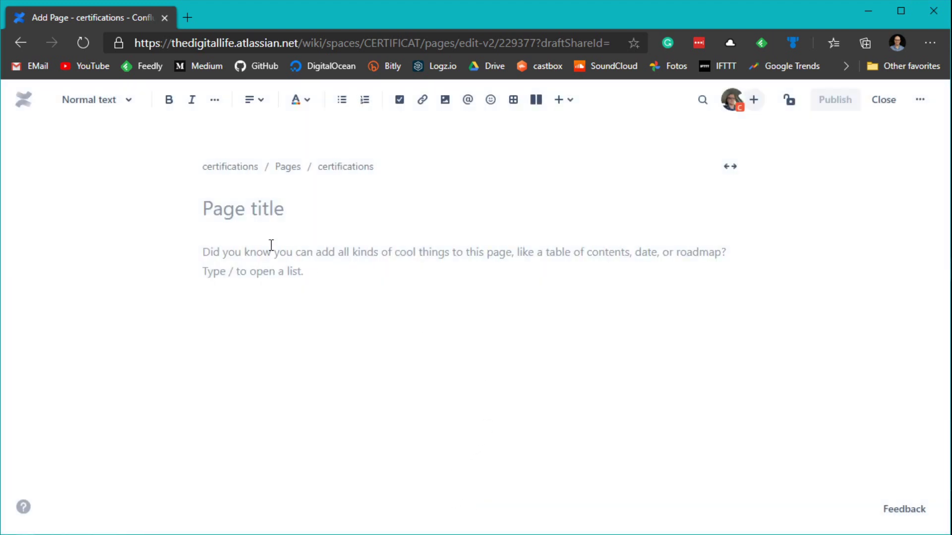
pyautogui.click(245, 203)
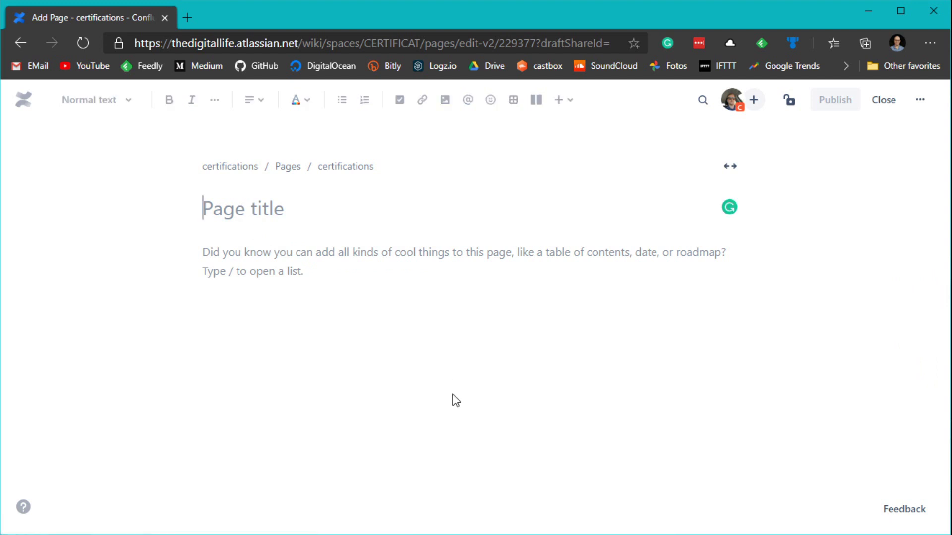
pyautogui.write('learning ')
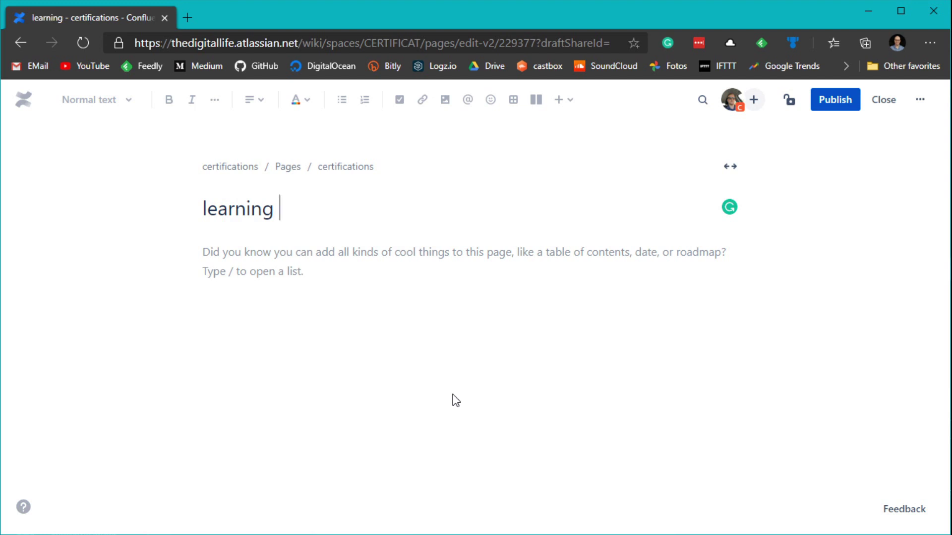
pyautogui.write('path')
pyautogui.press('Return')
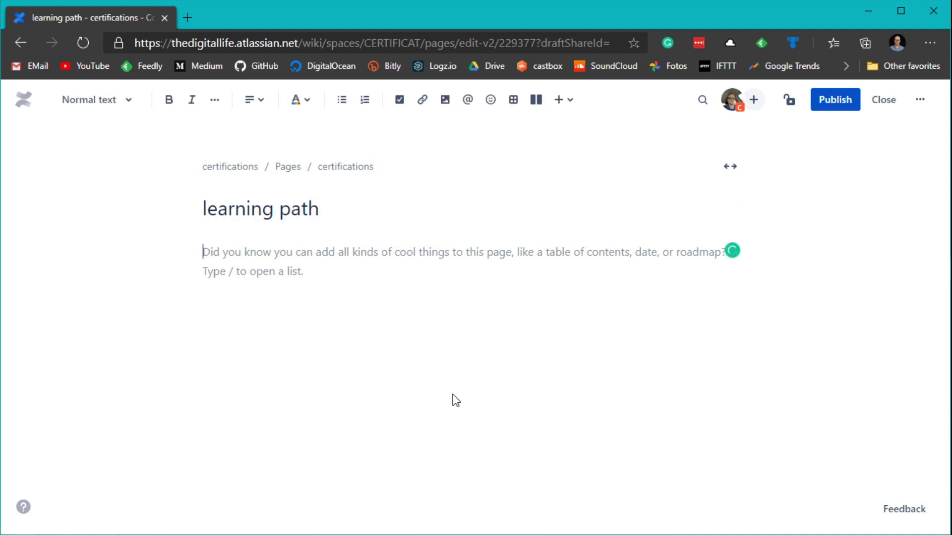
pyautogui.write('sf sjdfl sd')
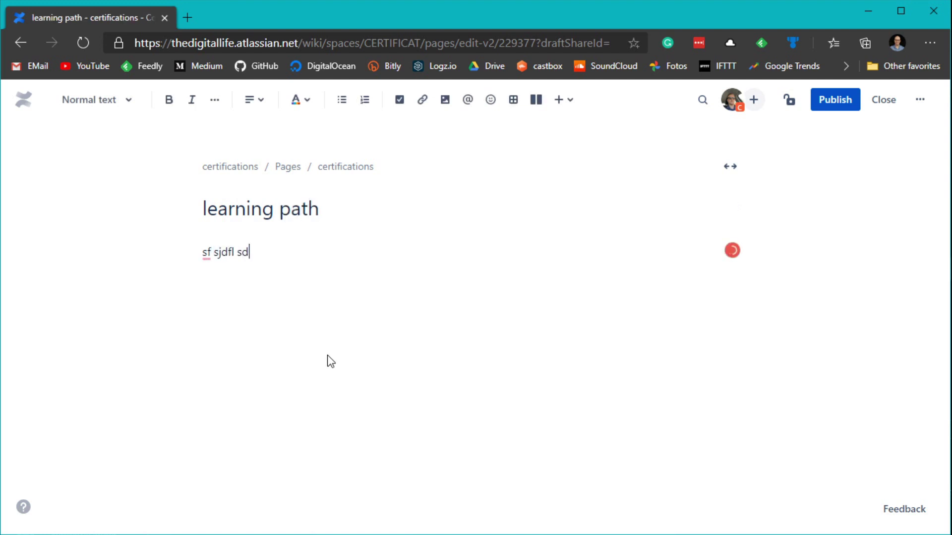
pyautogui.press('BackSpace')
pyautogui.press('BackSpace')
pyautogui.press('BackSpace')
pyautogui.press('BackSpace')
pyautogui.press('BackSpace')
pyautogui.press('BackSpace')
pyautogui.press('BackSpace')
pyautogui.press('BackSpace')
pyautogui.press('BackSpace')
pyautogui.press('BackSpace')
pyautogui.press('BackSpace')
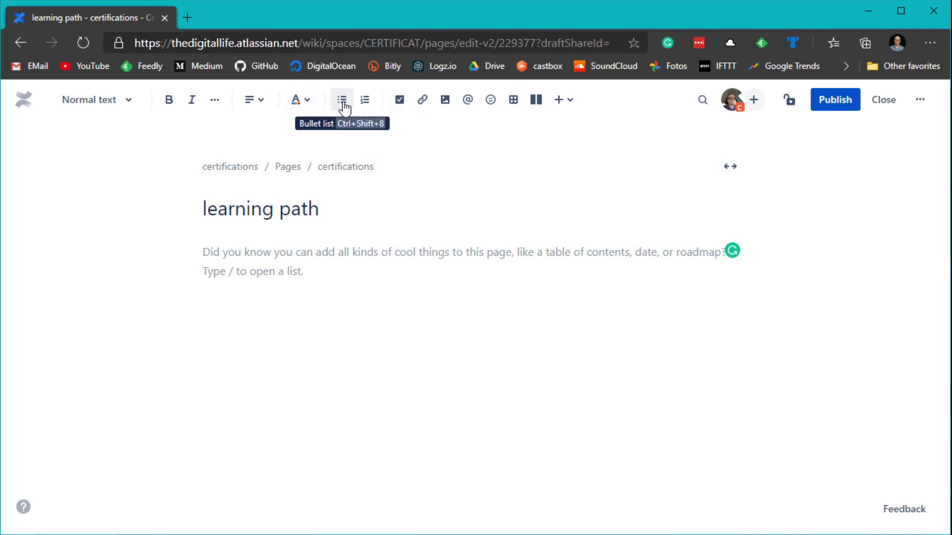
# - Insert a table with three columns and three rows in the page body, leaving its cells empty
pyautogui.click(516, 104)
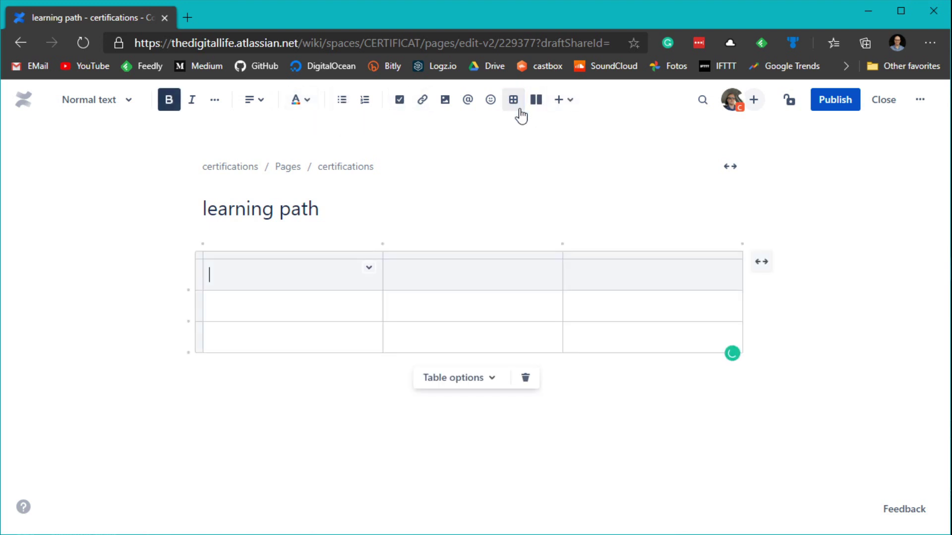
pyautogui.click(272, 319)
pyautogui.click(564, 452)
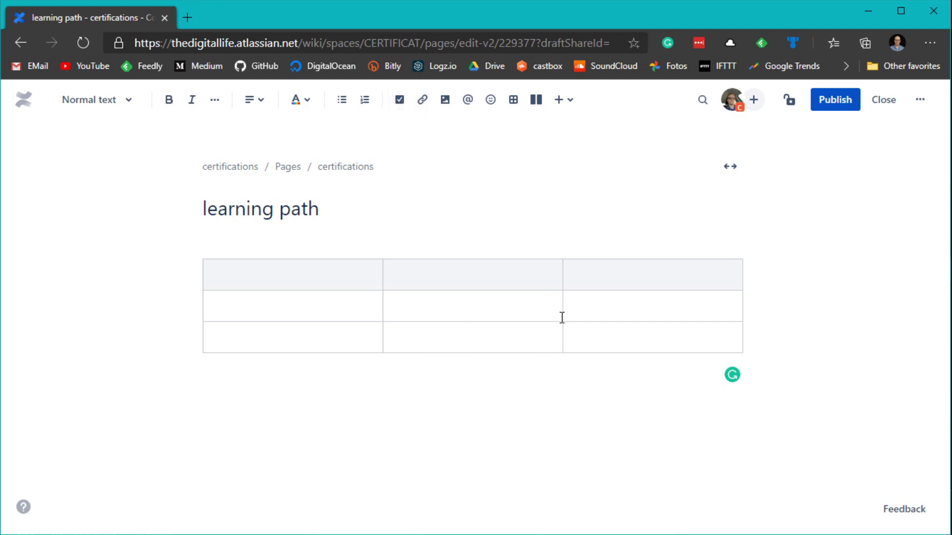
# - Browse the additional insertable elements and the full macro library, and close it without inserting anything
pyautogui.click(565, 101)
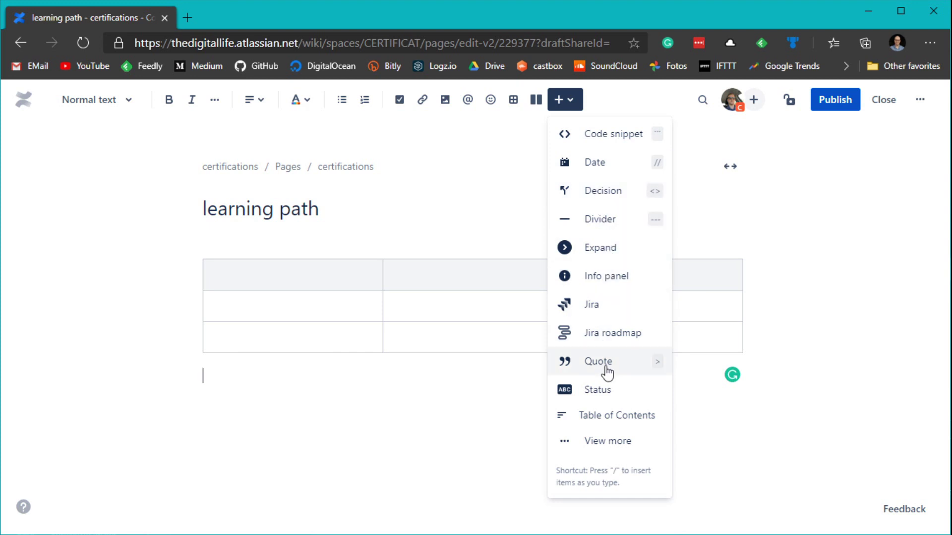
pyautogui.click(604, 446)
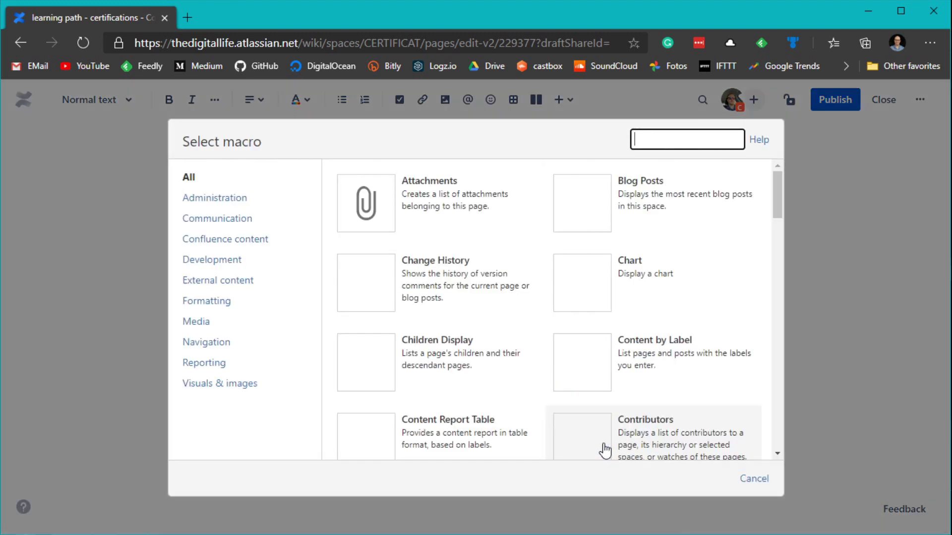
pyautogui.scroll(-2, 616, 255)
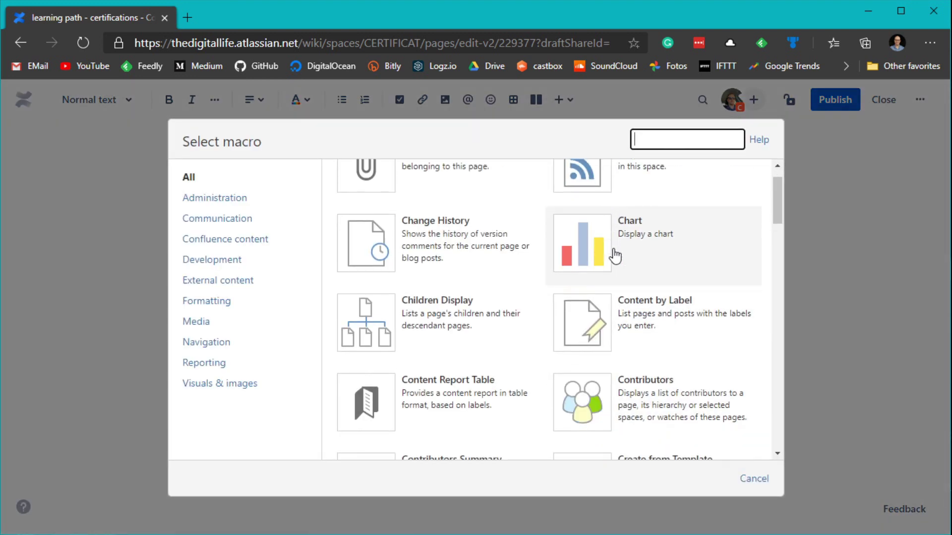
pyautogui.scroll(-8, 615, 242)
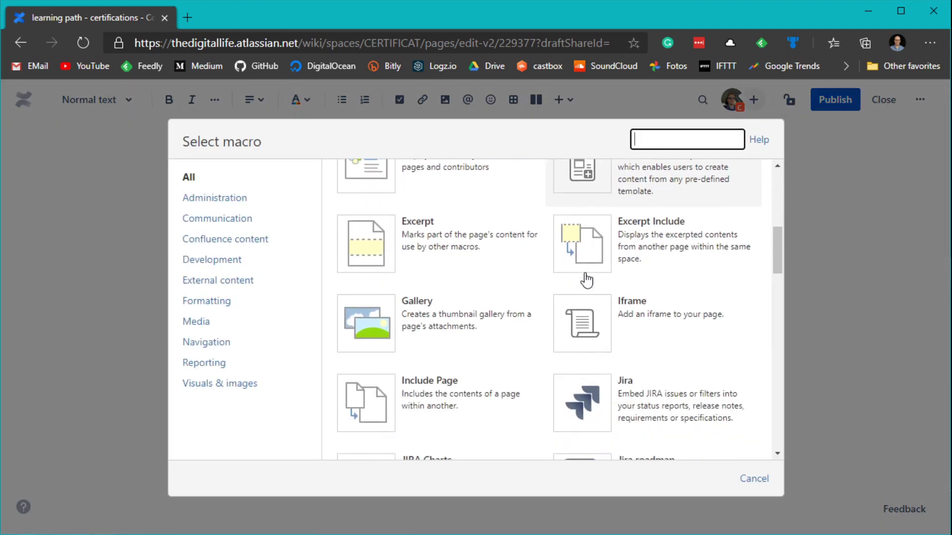
pyautogui.scroll(-3, 580, 262)
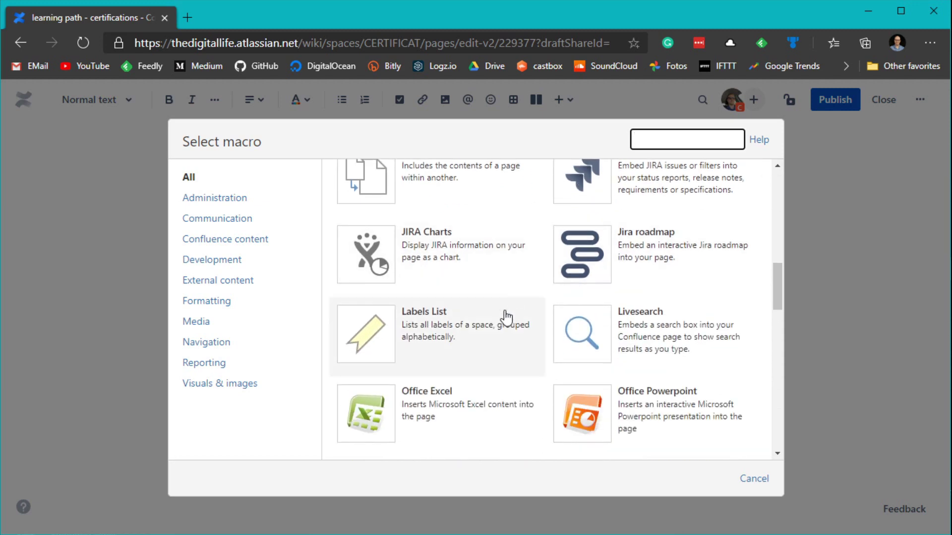
pyautogui.click(752, 478)
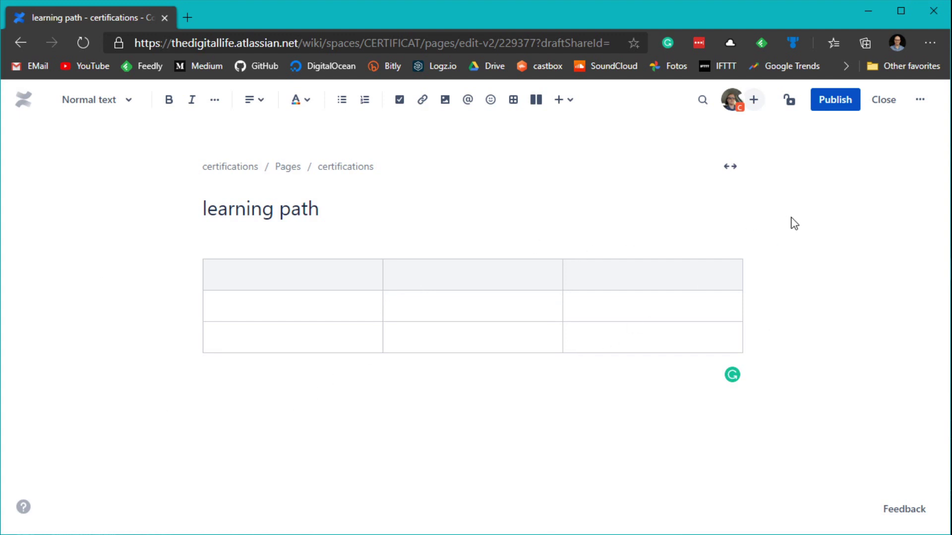
# - Publish the "learning path" page in the certifications space
pyautogui.click(834, 99)
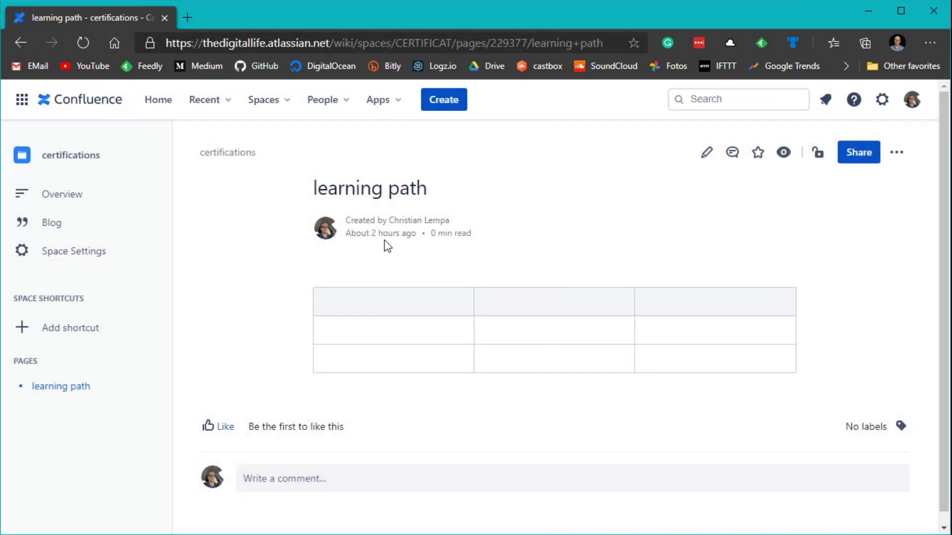
# - Start creating a new page in the certifications space and browse the available page templates
pyautogui.click(449, 108)
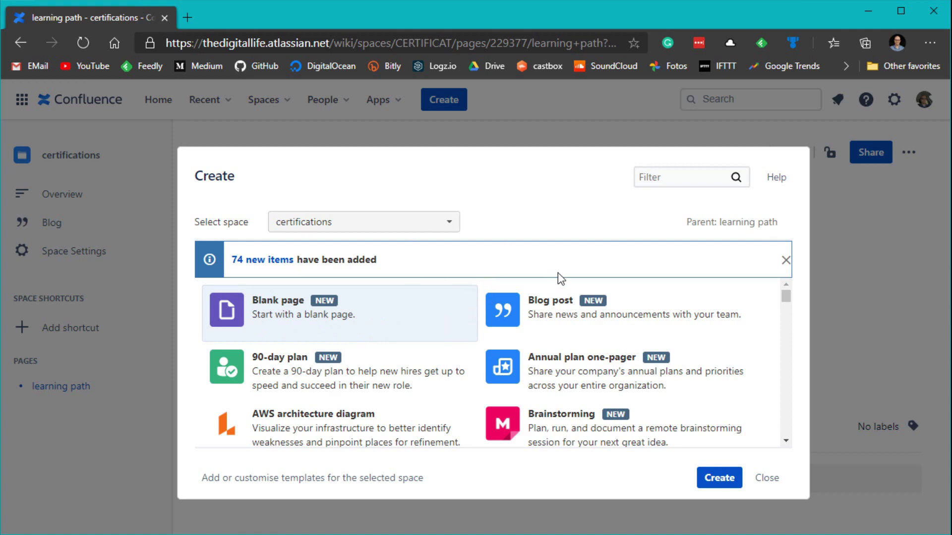
pyautogui.scroll(-1, 555, 332)
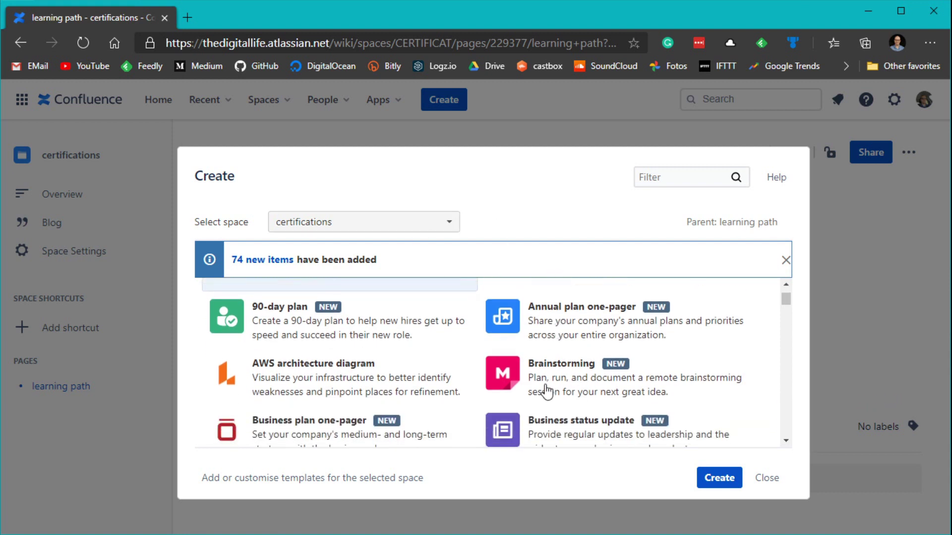
pyautogui.scroll(-1, 528, 350)
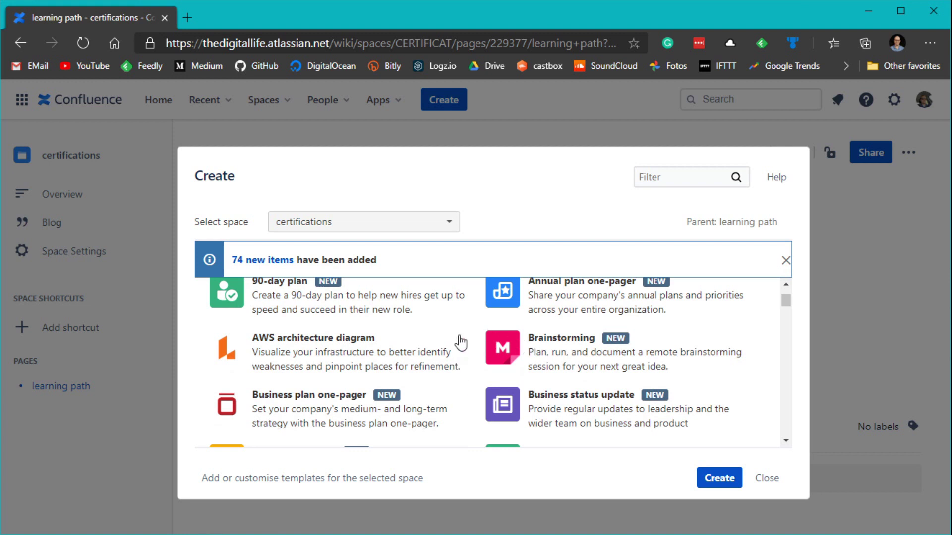
pyautogui.scroll(-1, 545, 342)
pyautogui.scroll(1, 636, 349)
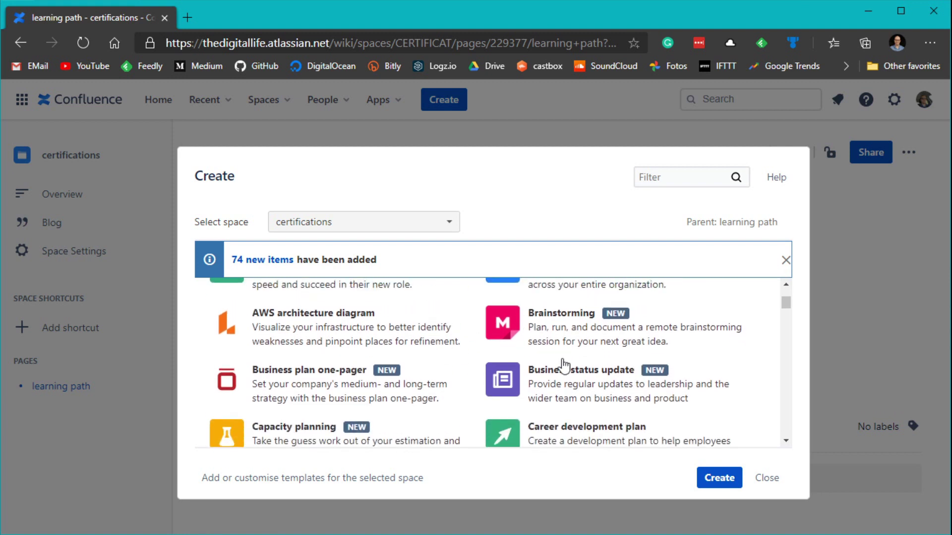
pyautogui.scroll(-1, 570, 367)
pyautogui.scroll(-1, 570, 342)
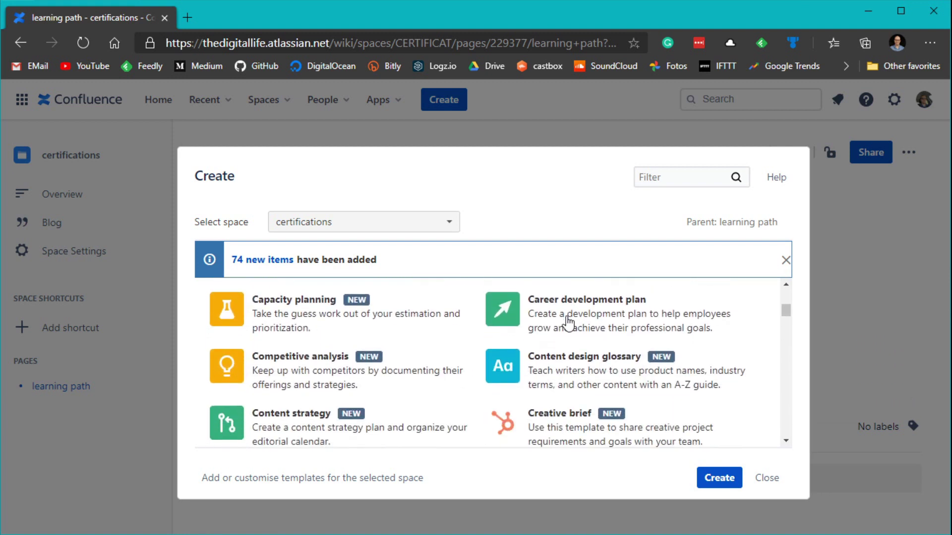
pyautogui.scroll(-1, 565, 325)
pyautogui.scroll(-4, 549, 325)
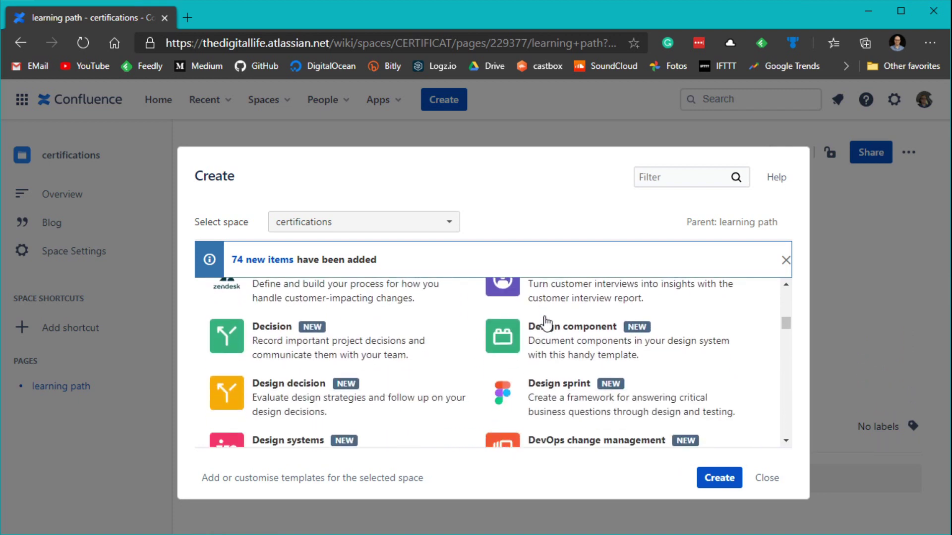
pyautogui.scroll(-3, 414, 327)
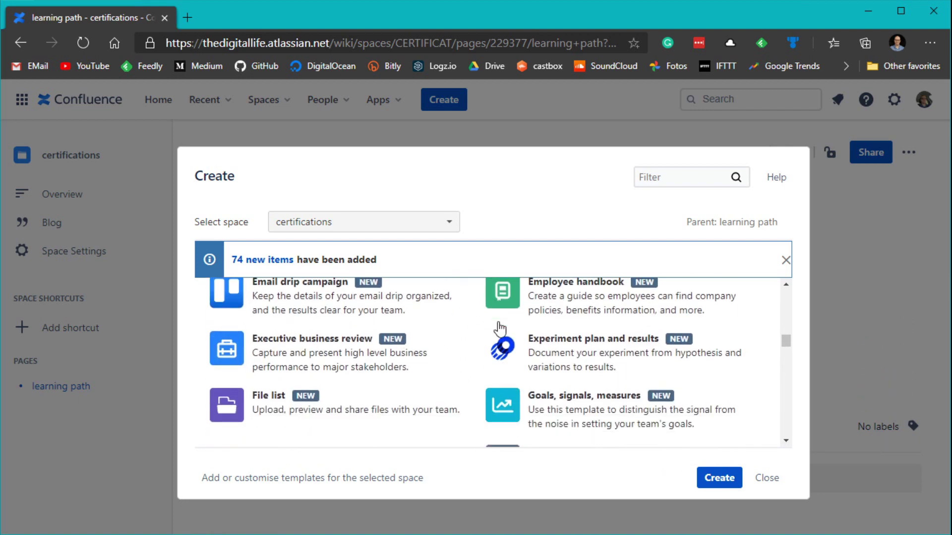
pyautogui.scroll(-6, 439, 325)
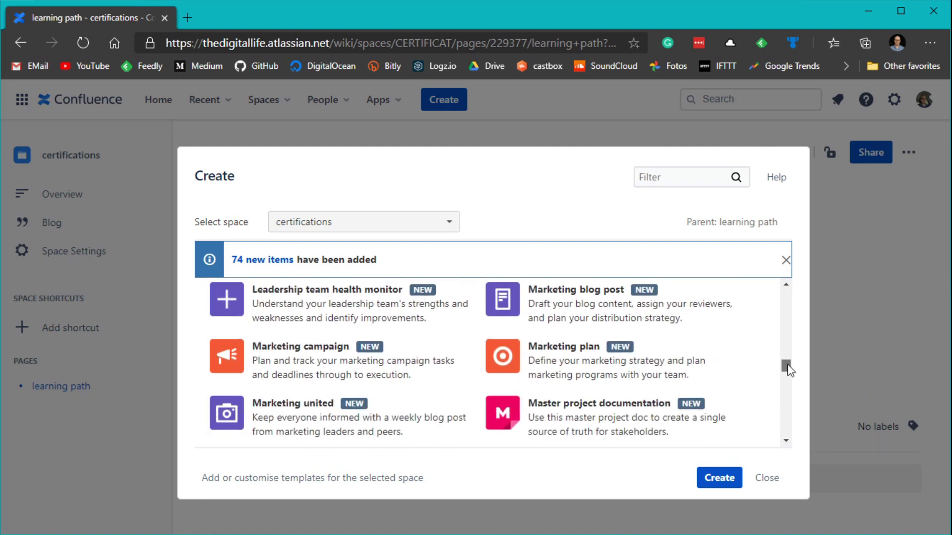
# - Create a new page from the AWS architecture diagram template in the certifications space under the "learning path" page
pyautogui.moveTo(787, 367); pyautogui.dragTo(787, 290)
pyautogui.scroll(-1, 427, 377)
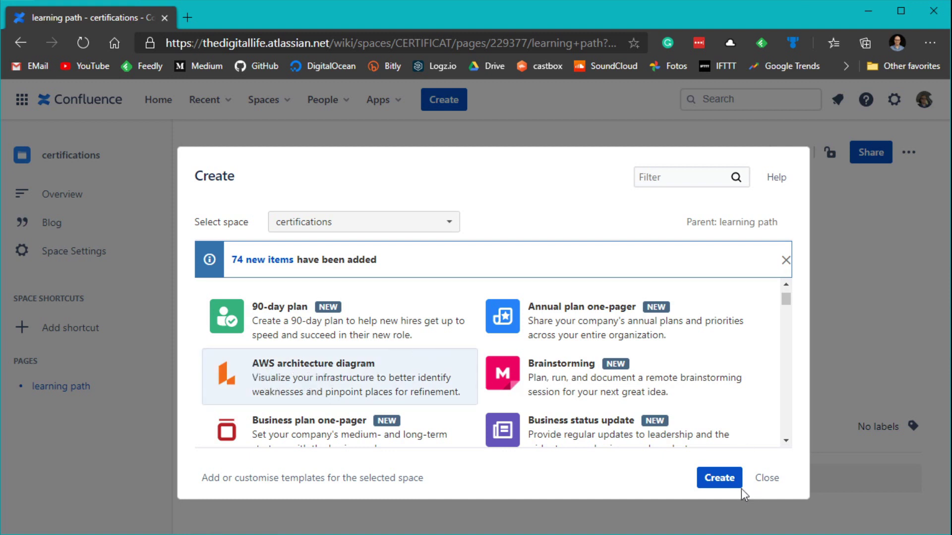
pyautogui.click(721, 479)
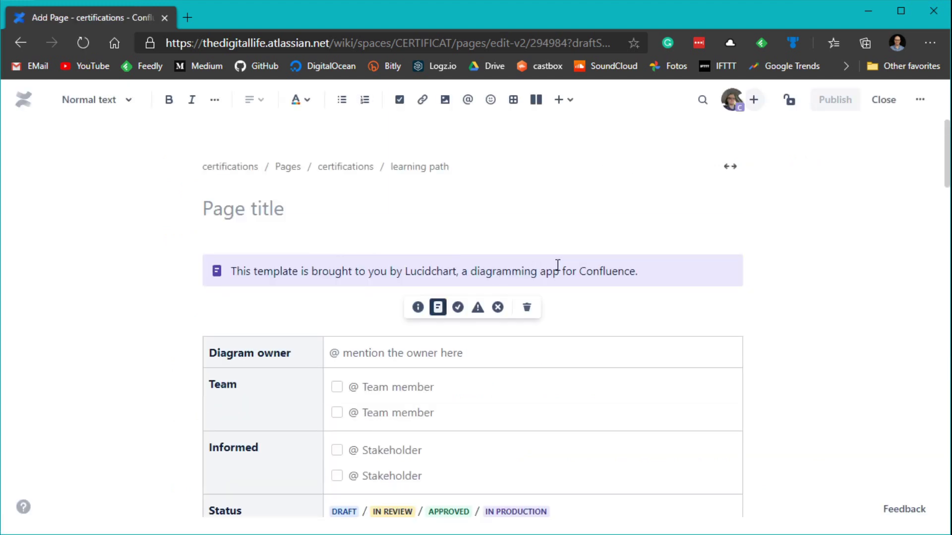
# - Examine the AWS architecture diagram template's sections, from the diagram owner table through the architecture and API details to the Action Items table and references
pyautogui.scroll(-2, 558, 266)
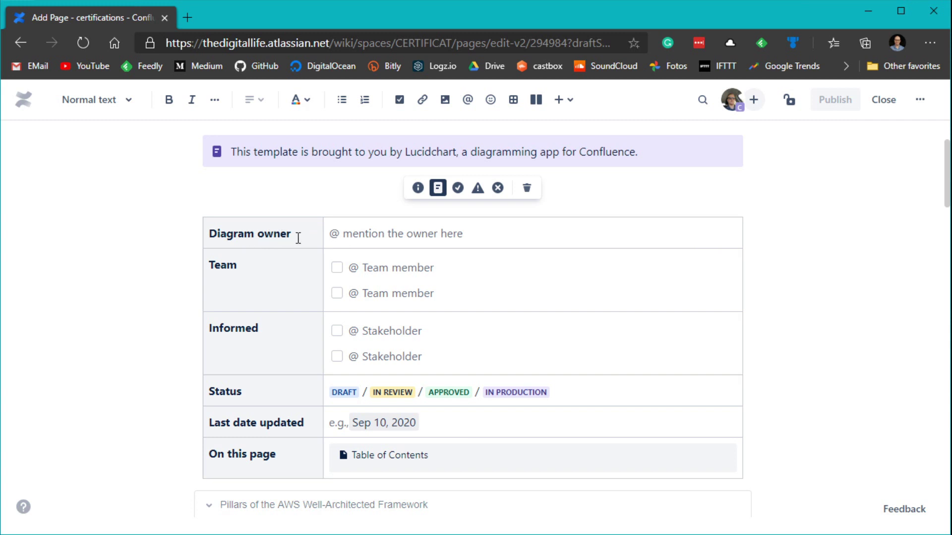
pyautogui.scroll(-1, 307, 242)
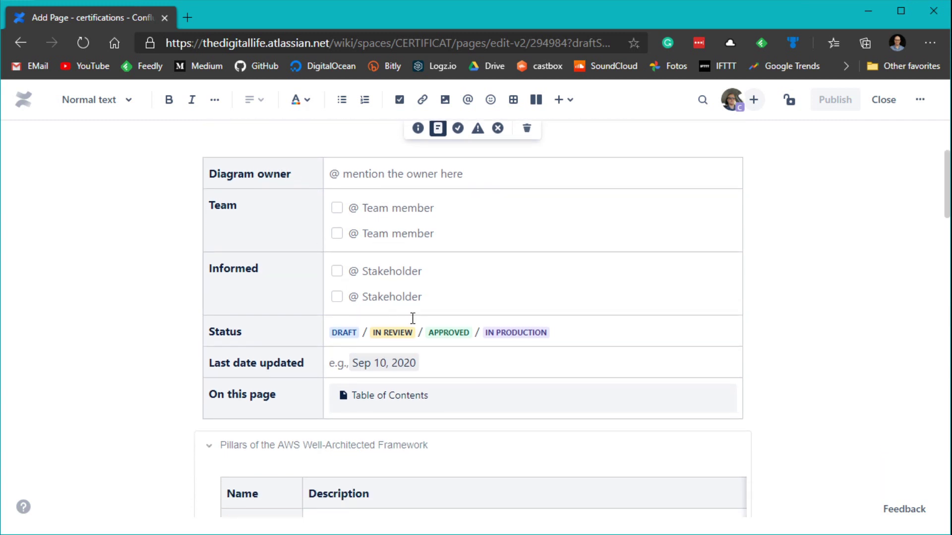
pyautogui.scroll(-6, 419, 326)
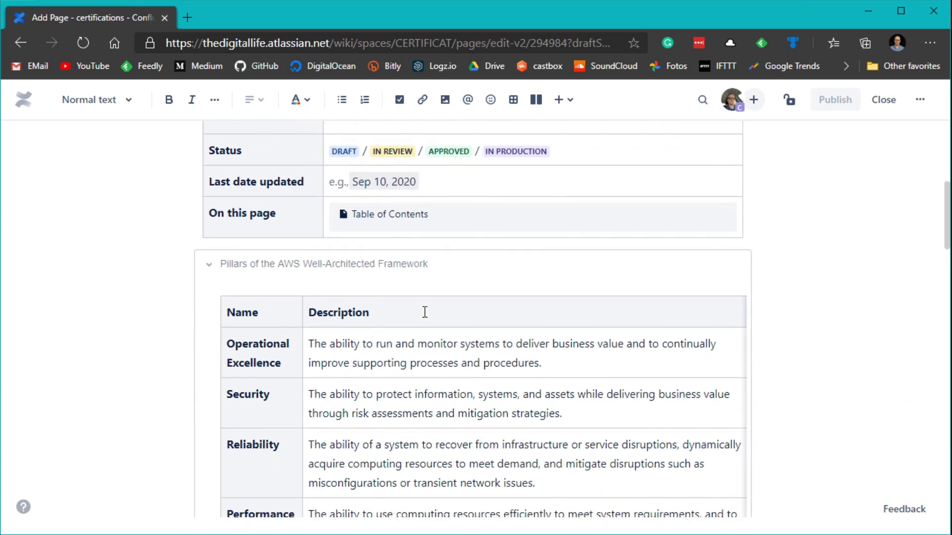
pyautogui.scroll(-4, 426, 313)
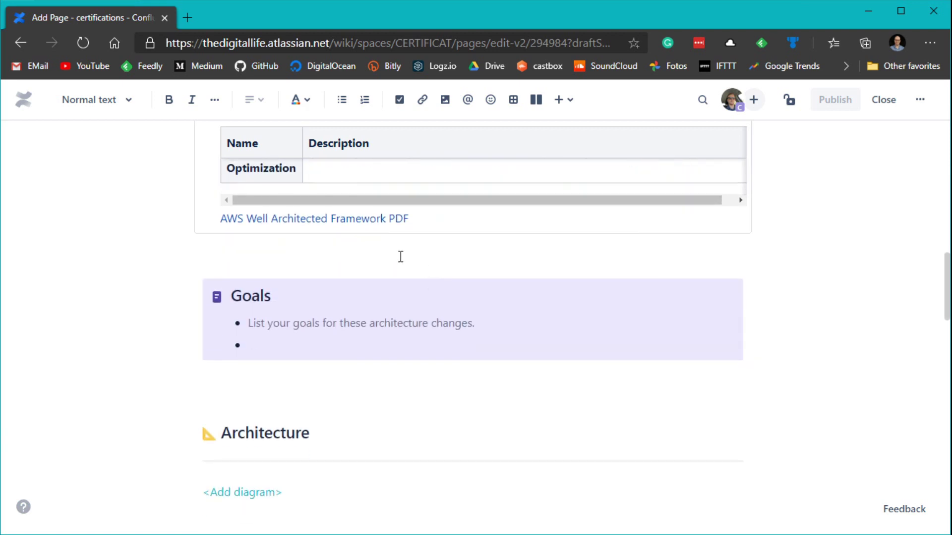
pyautogui.scroll(-4, 275, 325)
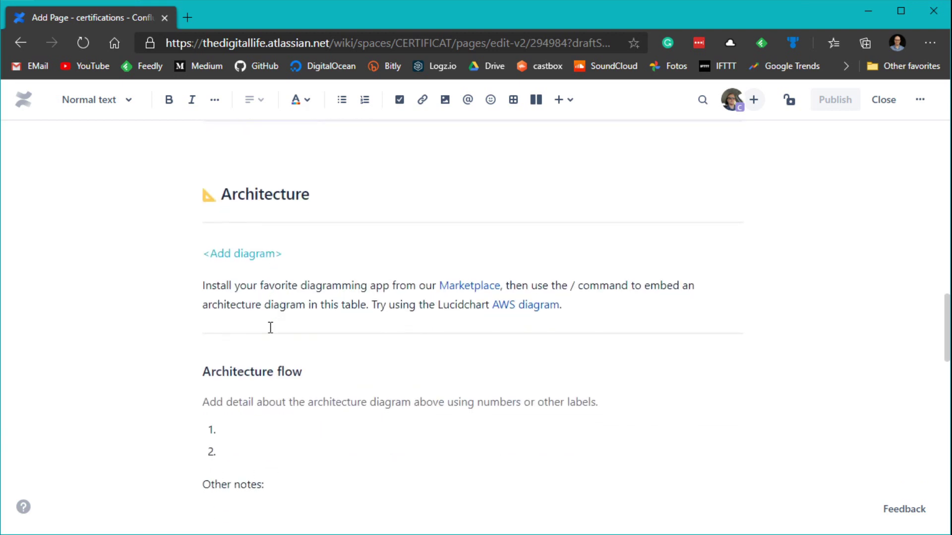
pyautogui.scroll(-4, 270, 327)
pyautogui.scroll(-3, 291, 345)
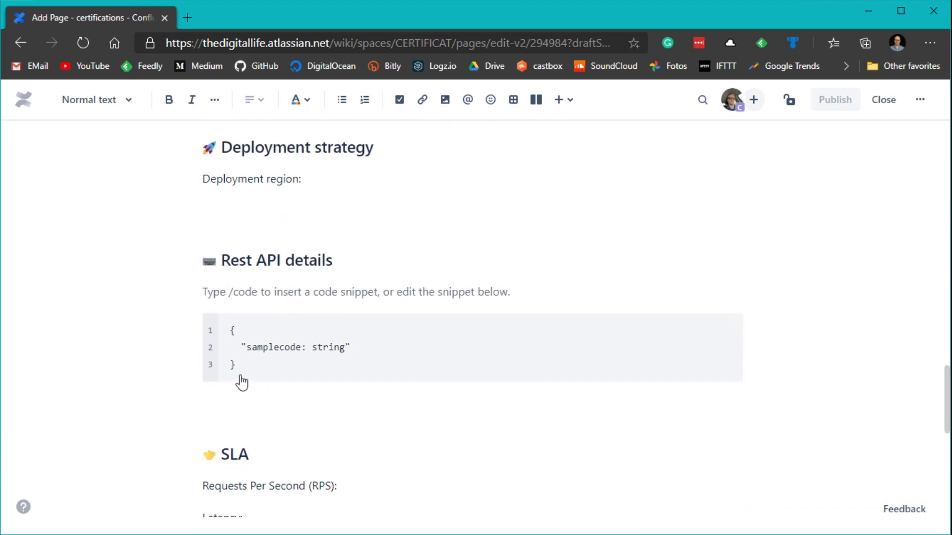
pyautogui.scroll(-5, 310, 356)
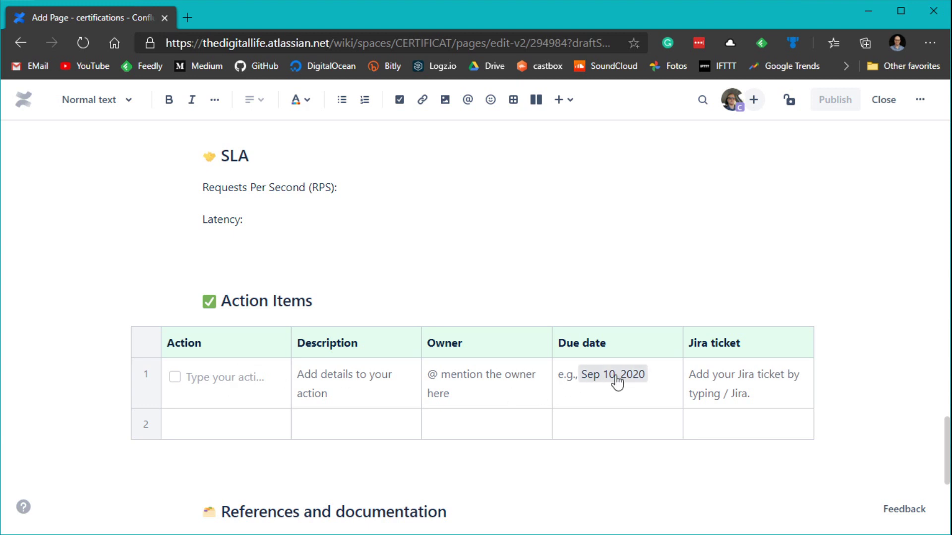
pyautogui.scroll(-1, 517, 359)
pyautogui.scroll(-1, 517, 359)
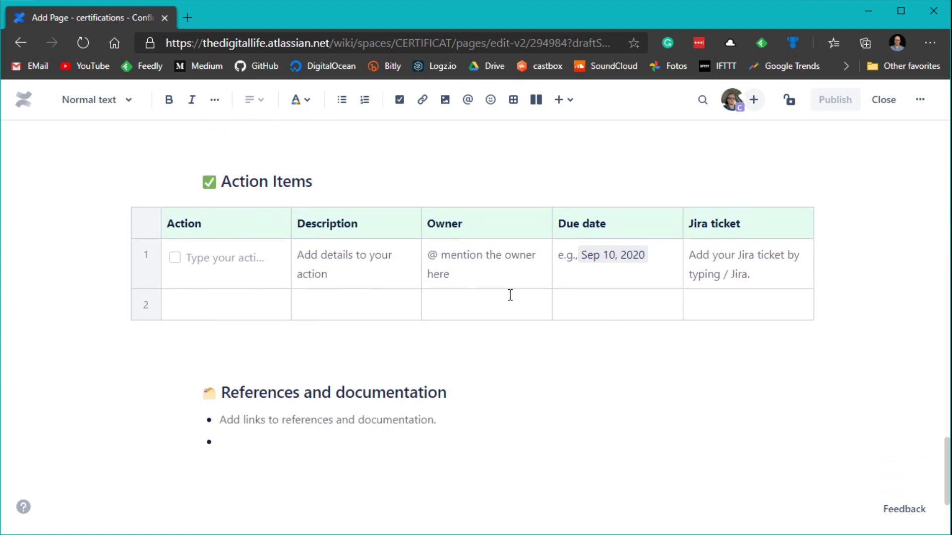
pyautogui.scroll(1, 509, 295)
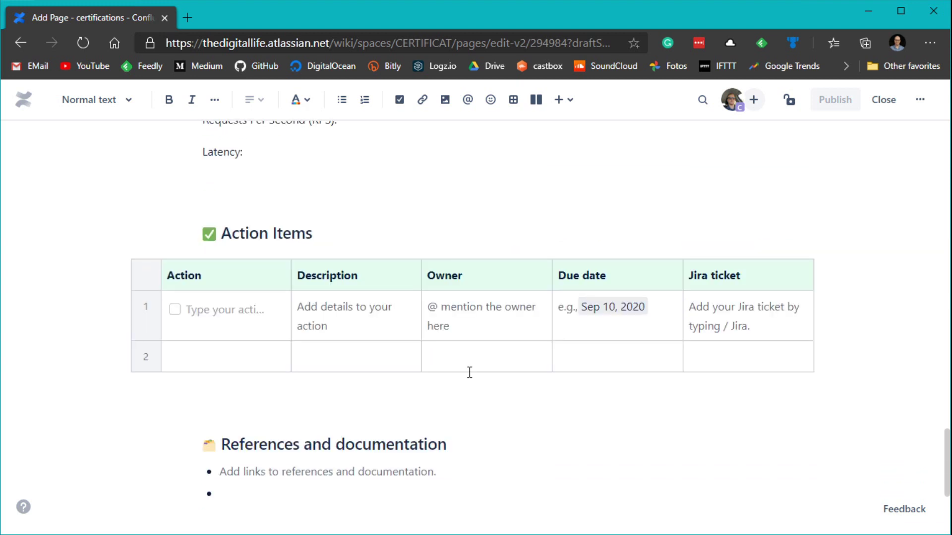
pyautogui.click(701, 317)
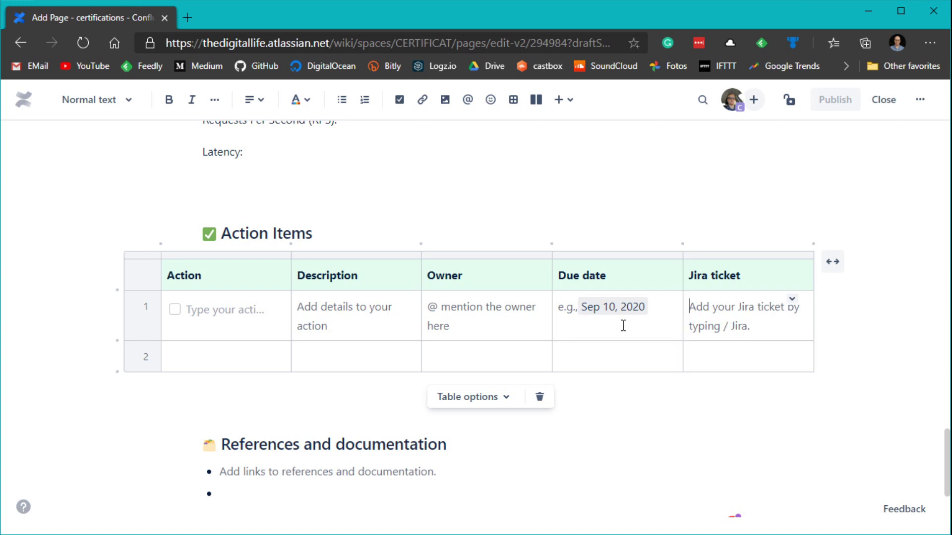
pyautogui.click(527, 435)
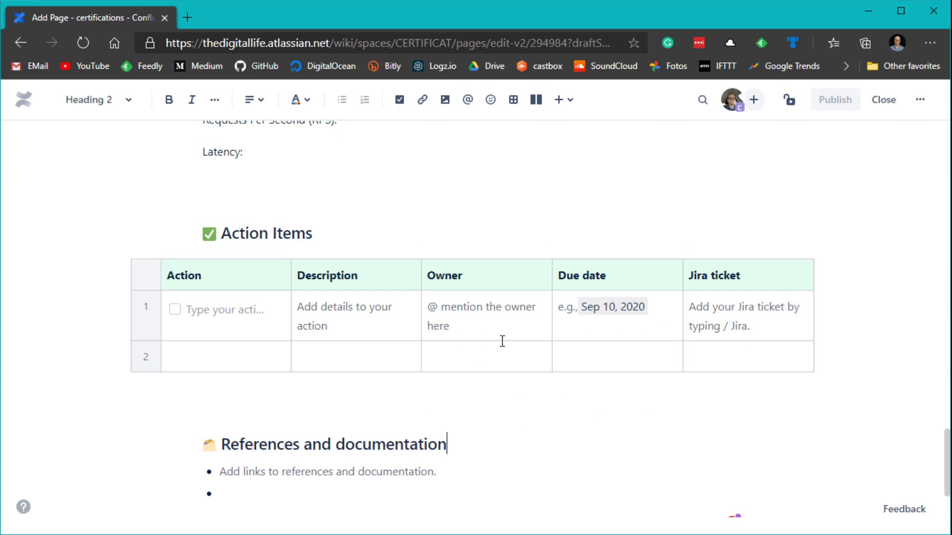